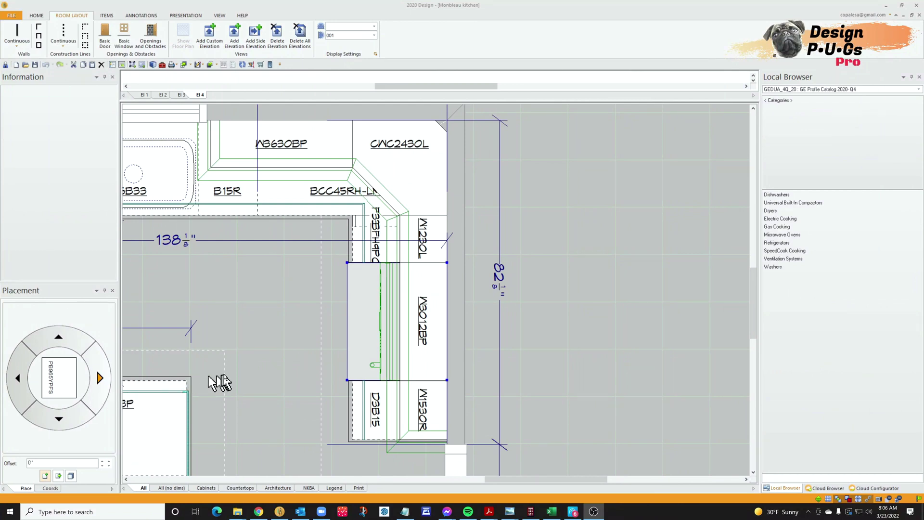
# Draw a horizontal line about 27 inches long beside the range wall and attach it to the wall at the range's center.
pyautogui.moveTo(252, 362); pyautogui.dragTo(256, 372, button='middle')
pyautogui.scroll(-1, 263, 381)
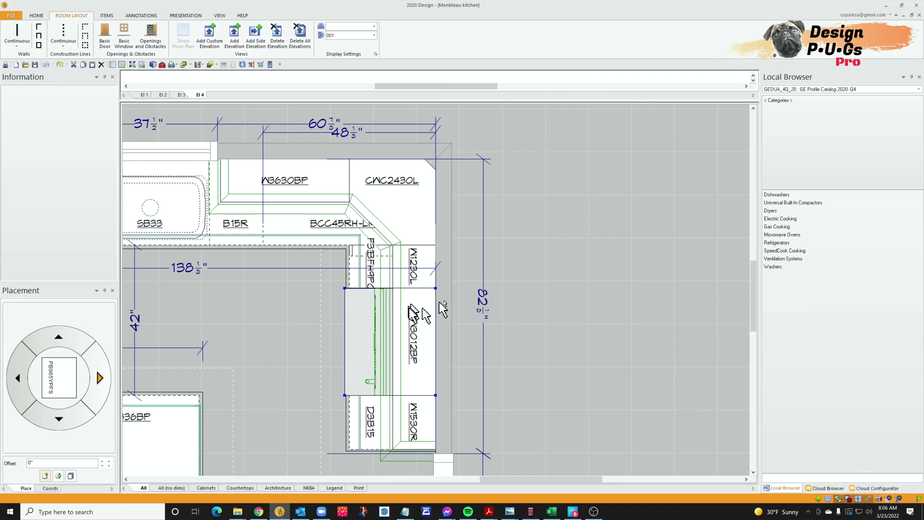
pyautogui.click(150, 16)
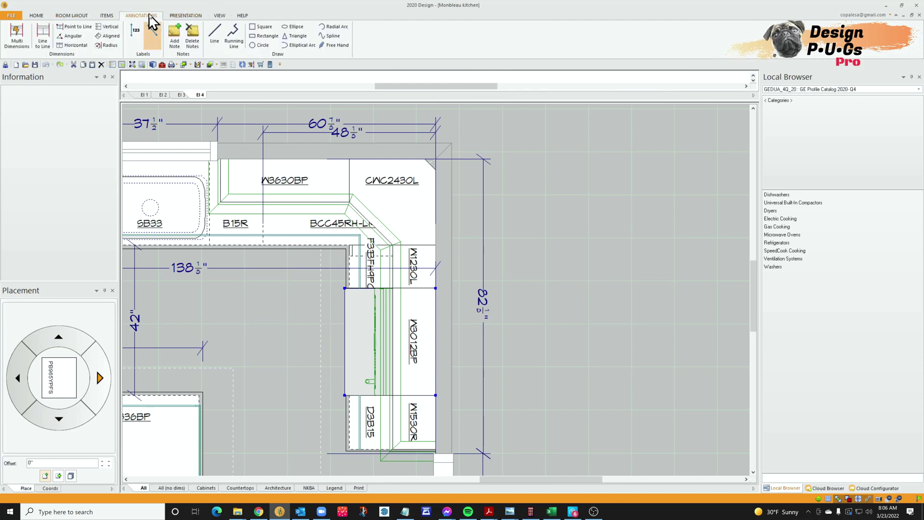
pyautogui.click(215, 32)
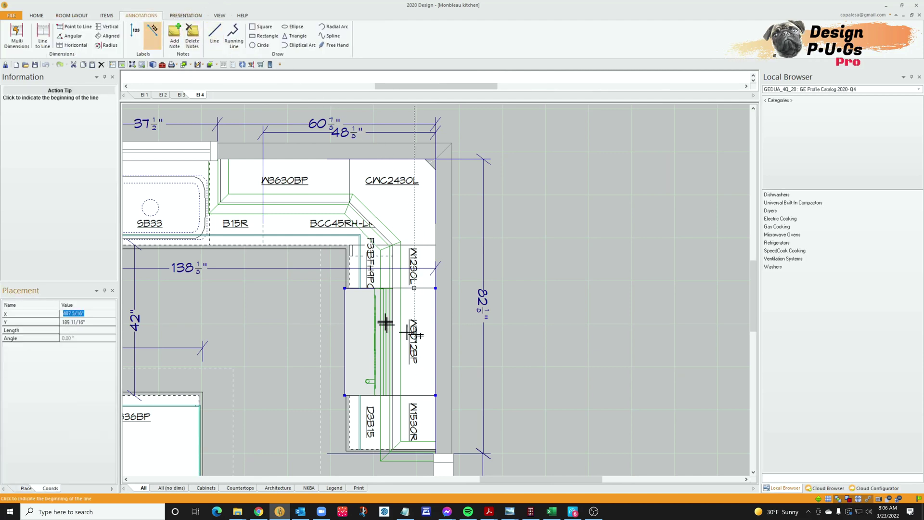
pyautogui.click(501, 343)
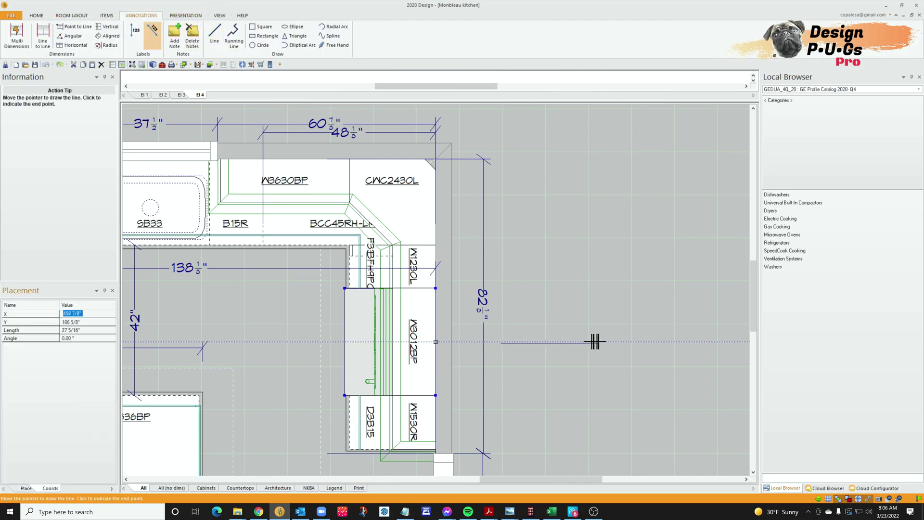
pyautogui.click(597, 342)
pyautogui.moveTo(557, 343)
pyautogui.mouseDown()
pyautogui.moveTo(414, 339)
pyautogui.moveTo(618, 343)
pyautogui.moveTo(601, 331)
pyautogui.moveTo(483, 334)
pyautogui.moveTo(507, 342)
pyautogui.mouseUp()
pyautogui.click(360, 337)
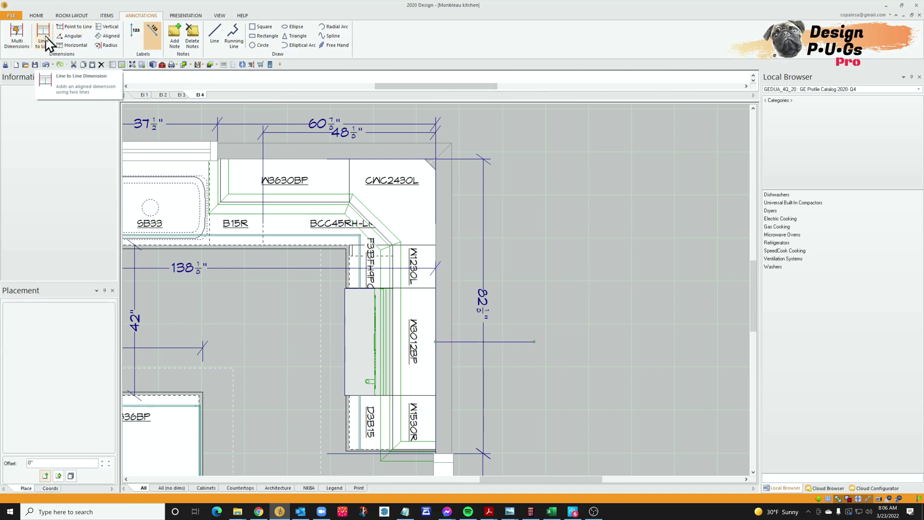
# Add a dimension from the wall behind CWC2430L to the range's center line, placed outside the 82 1/8" wall dimension.
pyautogui.click(20, 40)
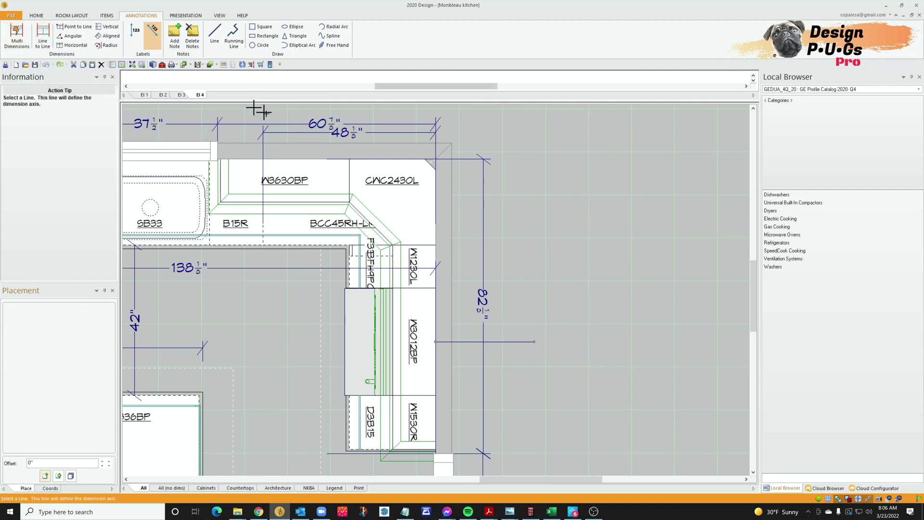
pyautogui.click(332, 158)
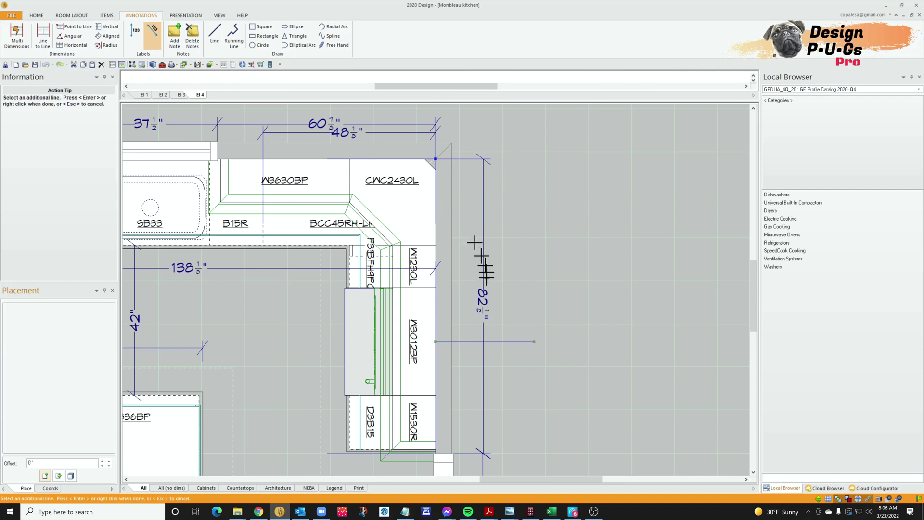
pyautogui.click(471, 342)
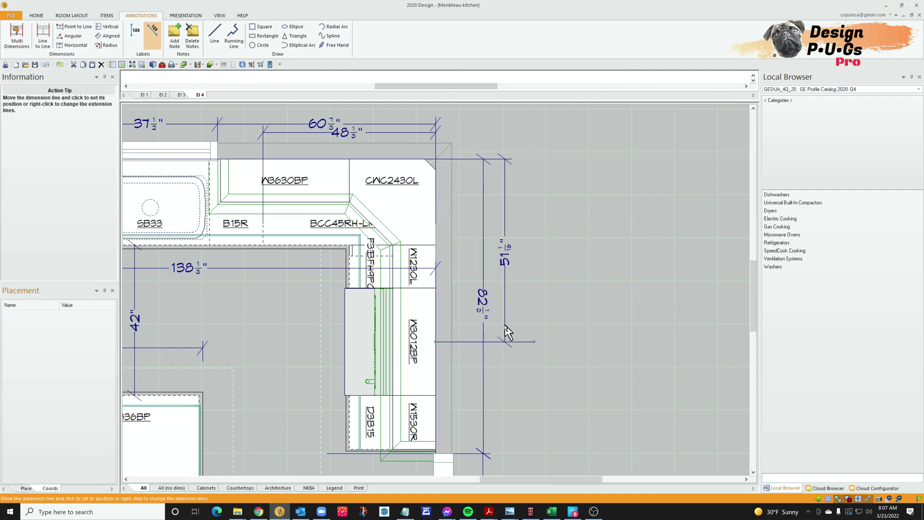
pyautogui.click(504, 337)
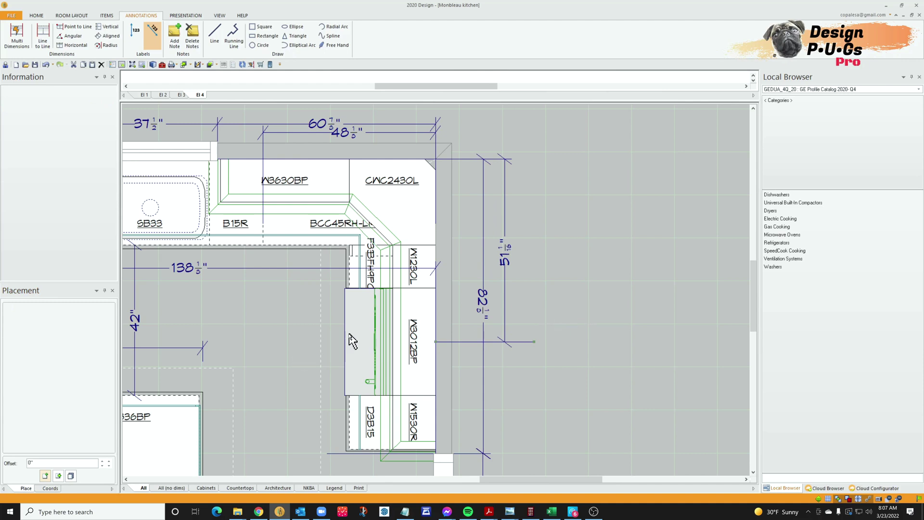
# Select the range to show its midpoint and move the center line to align with it.
pyautogui.moveTo(352, 341)
pyautogui.click(364, 331)
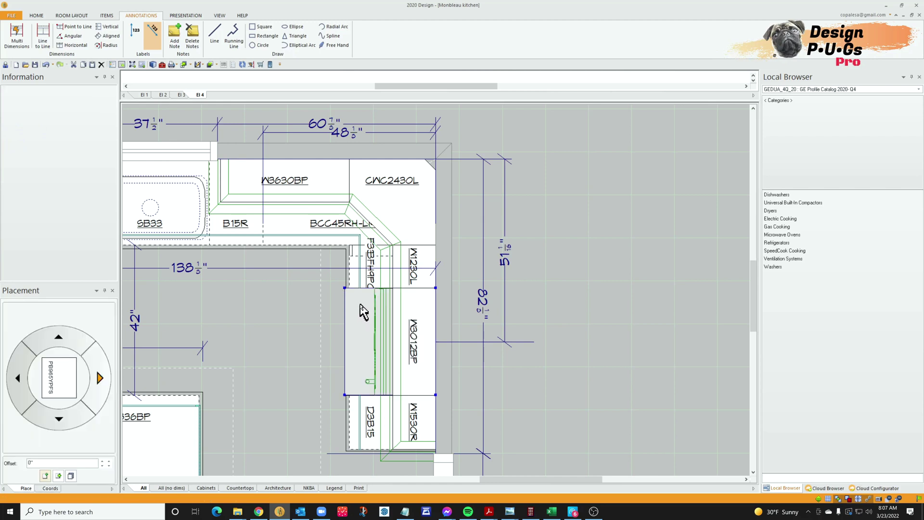
pyautogui.moveTo(520, 342); pyautogui.dragTo(533, 340)
pyautogui.click(525, 341)
pyautogui.click(534, 341)
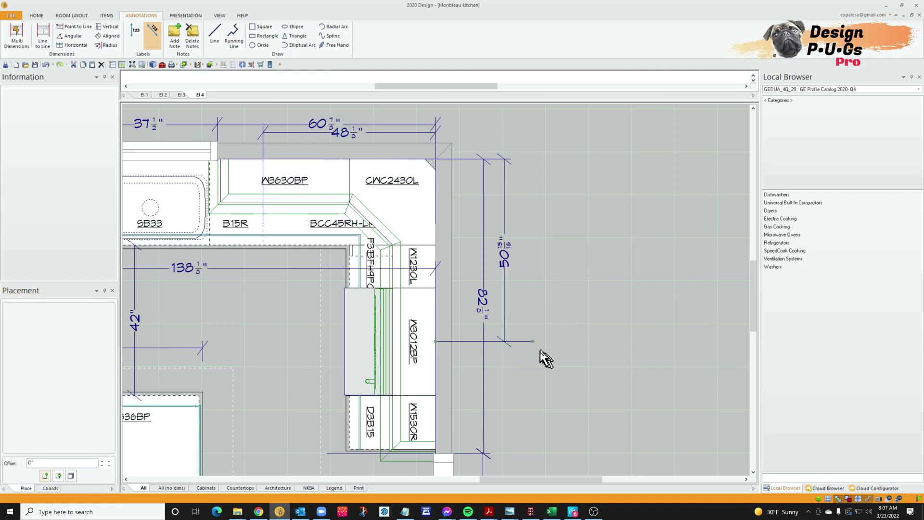
# Move the range down along the wall by an offset of 1/16.
pyautogui.click(368, 334)
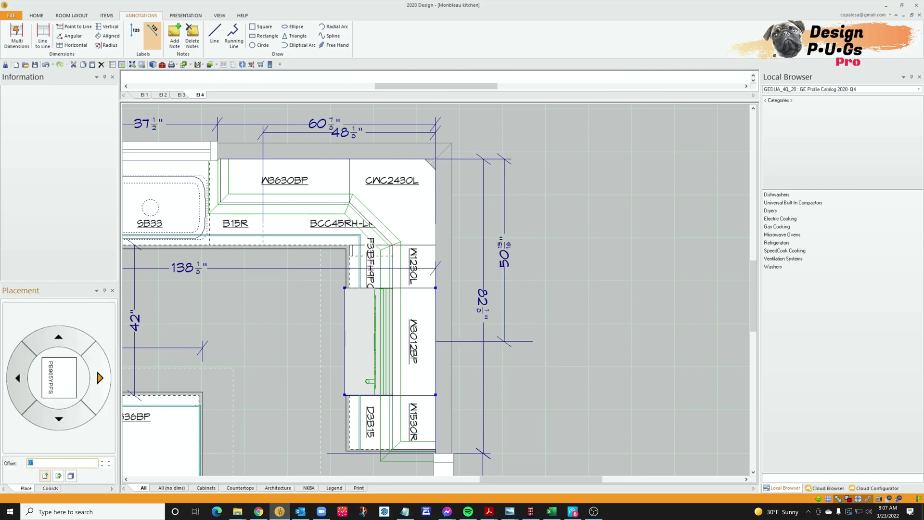
pyautogui.click(64, 415)
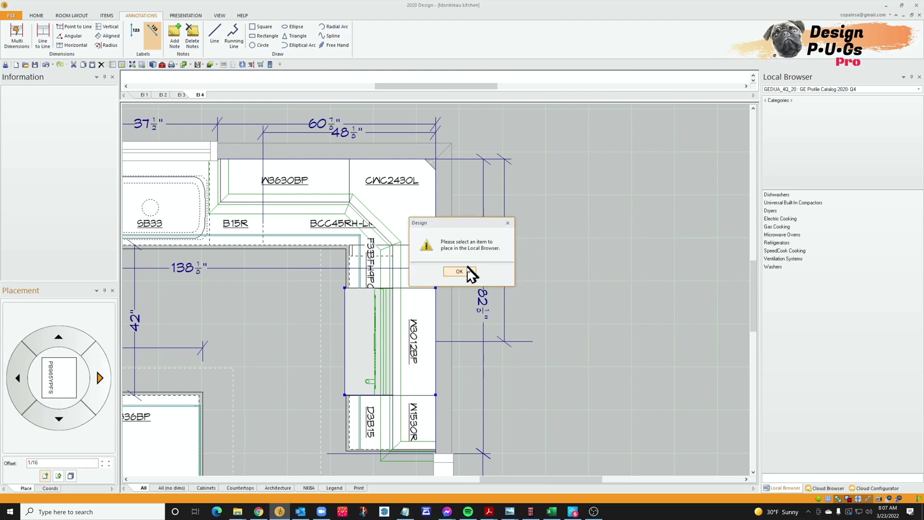
pyautogui.click(450, 271)
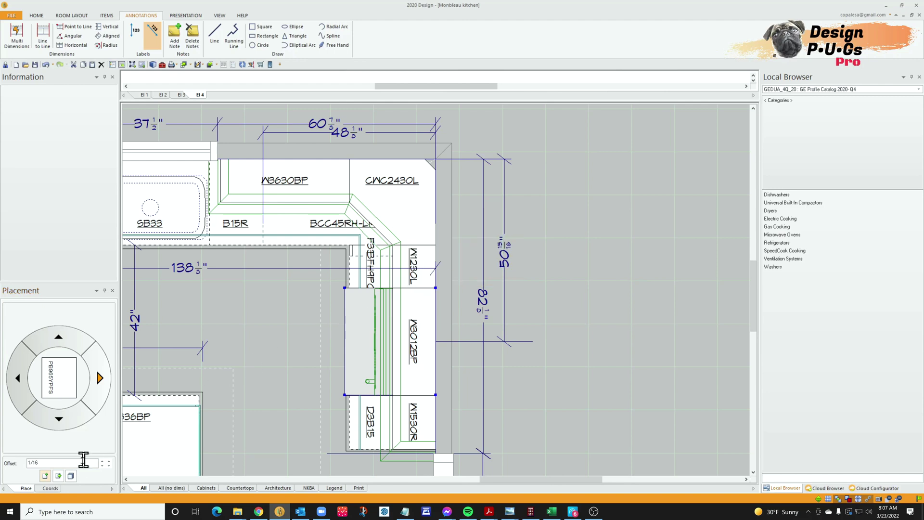
pyautogui.click(58, 475)
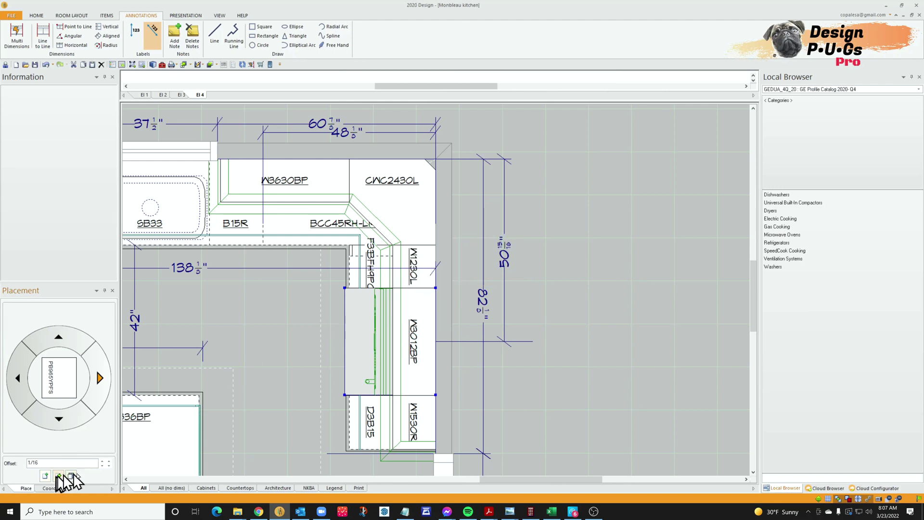
pyautogui.click(60, 422)
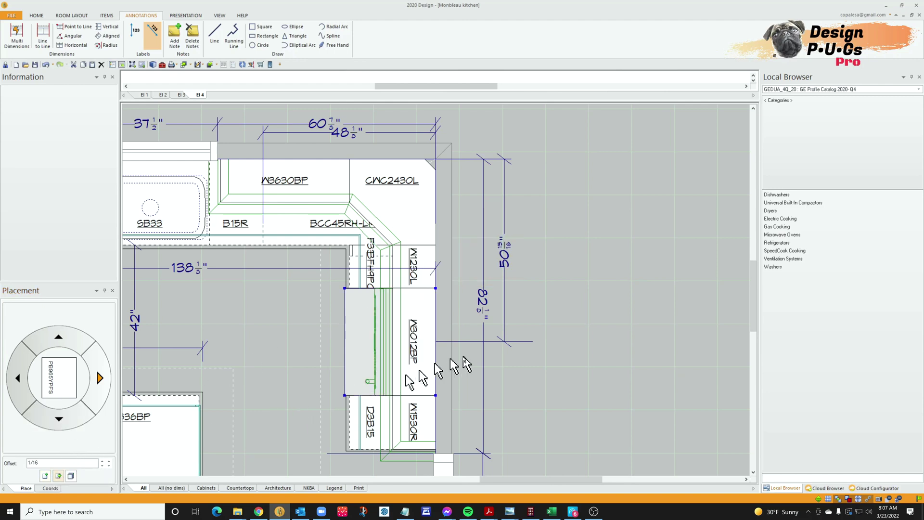
# Realign the center line with the moved range's center.
pyautogui.click(532, 342)
pyautogui.moveTo(530, 342); pyautogui.dragTo(530, 343)
pyautogui.click(526, 342)
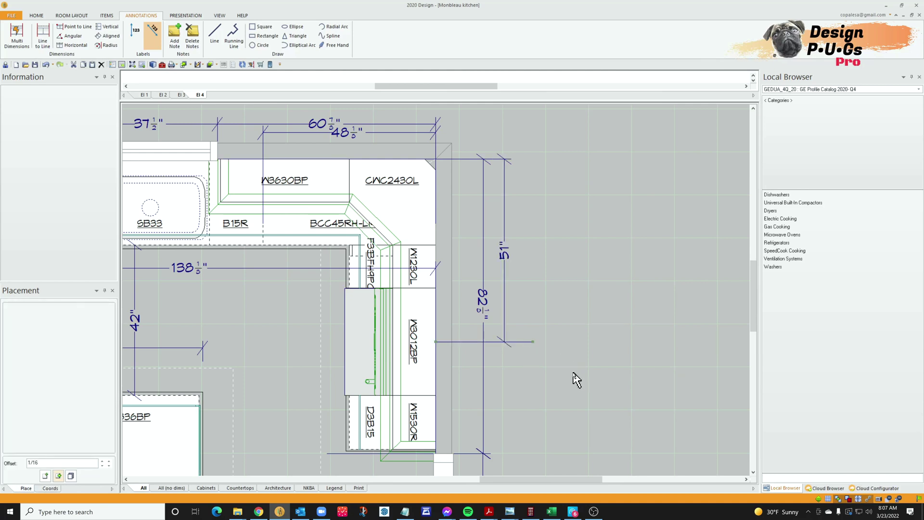
# Draw a second horizontal line over the first, centered on the SketchUp model above the range, and remove the range's center dimension.
pyautogui.scroll(1, 534, 385)
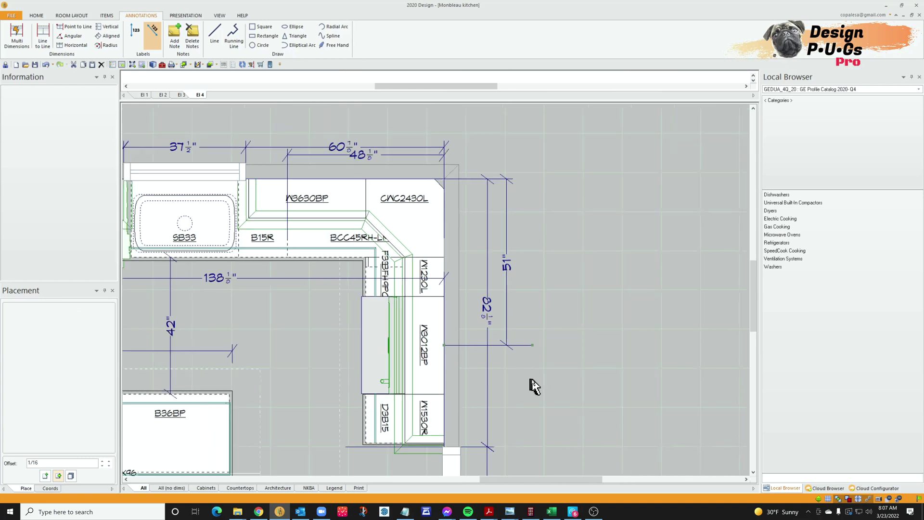
pyautogui.scroll(-1, 532, 385)
pyautogui.scroll(1, 529, 380)
pyautogui.click(405, 383)
pyautogui.rightClick(398, 352)
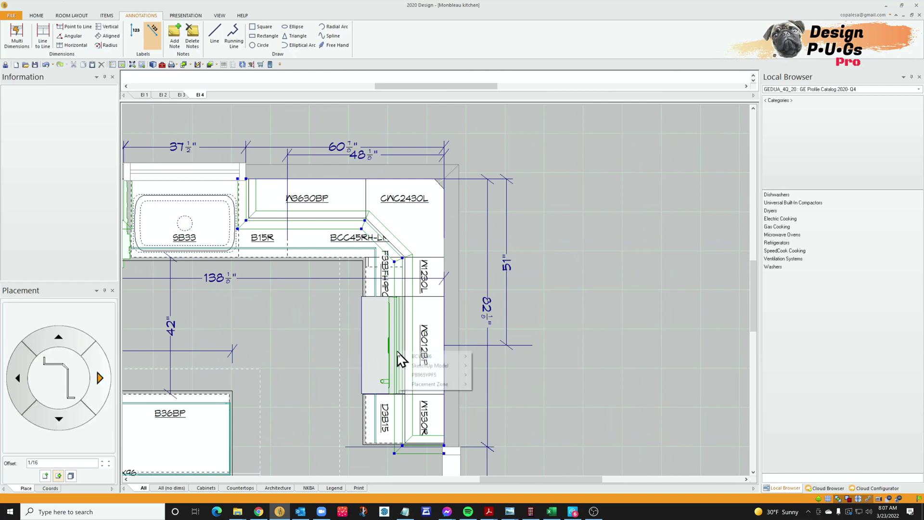
pyautogui.click(422, 363)
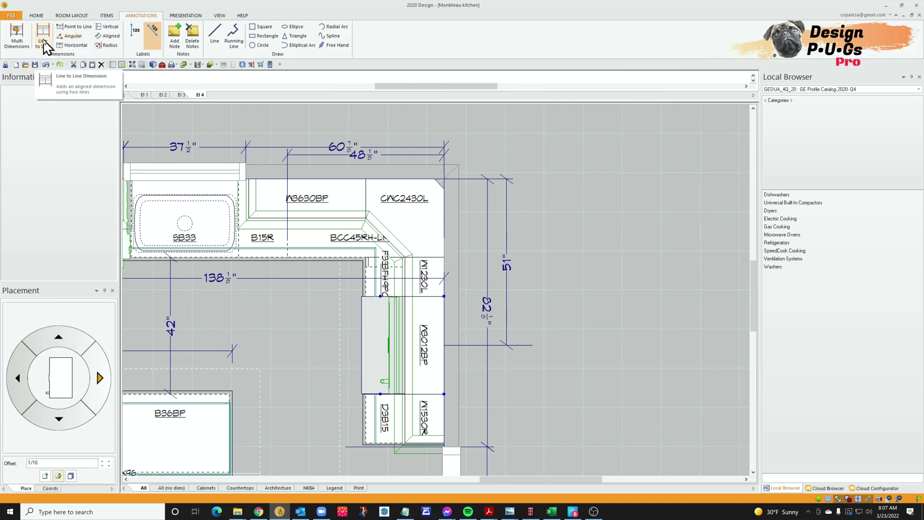
pyautogui.click(214, 33)
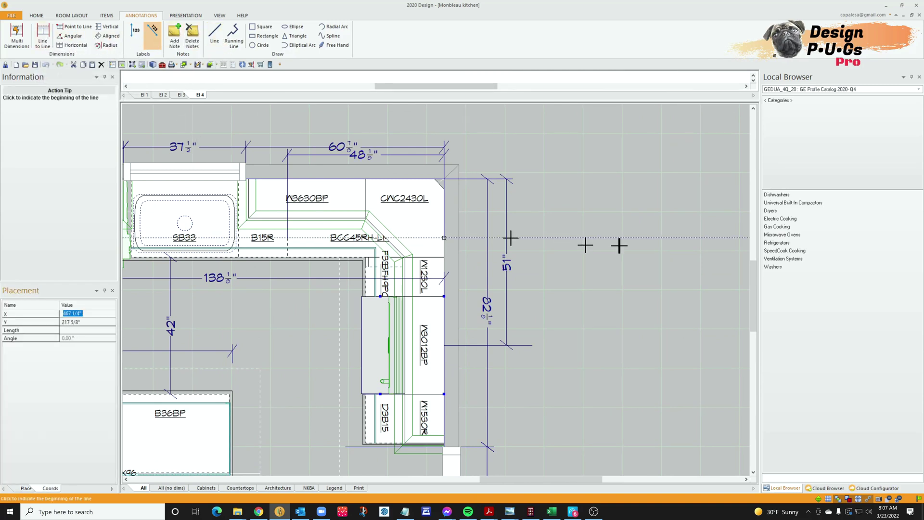
pyautogui.click(564, 296)
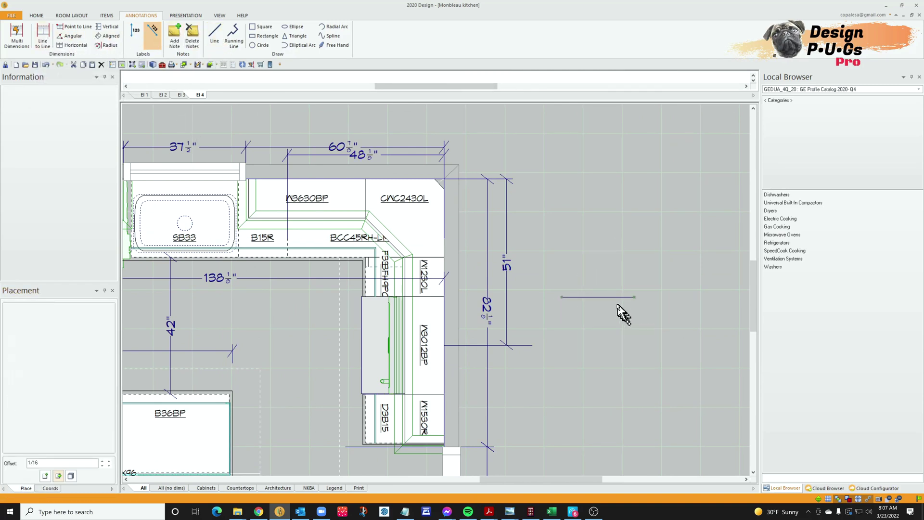
pyautogui.click(635, 297)
pyautogui.moveTo(613, 306); pyautogui.dragTo(499, 344)
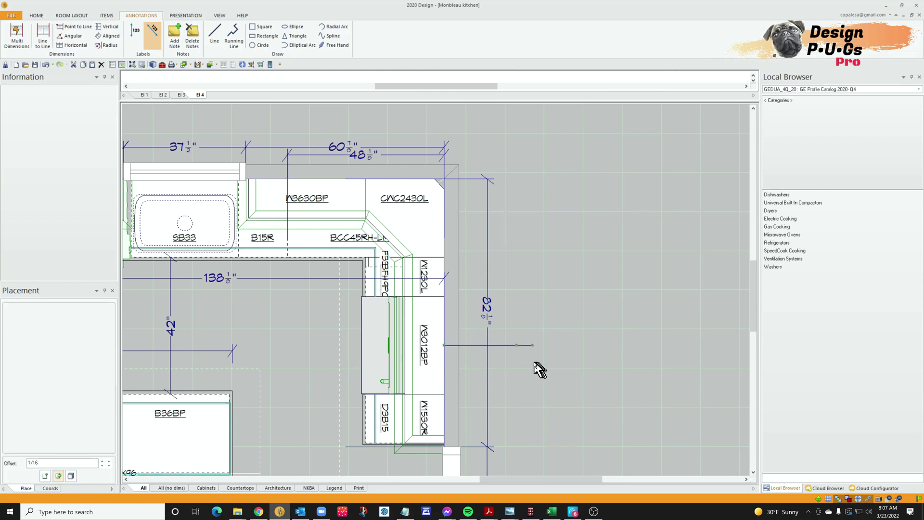
# Dimension from the wall behind CWC2430L to the overlapping center lines, placing it outside the overall wall dimension.
pyautogui.scroll(7, 513, 352)
pyautogui.scroll(-6, 512, 352)
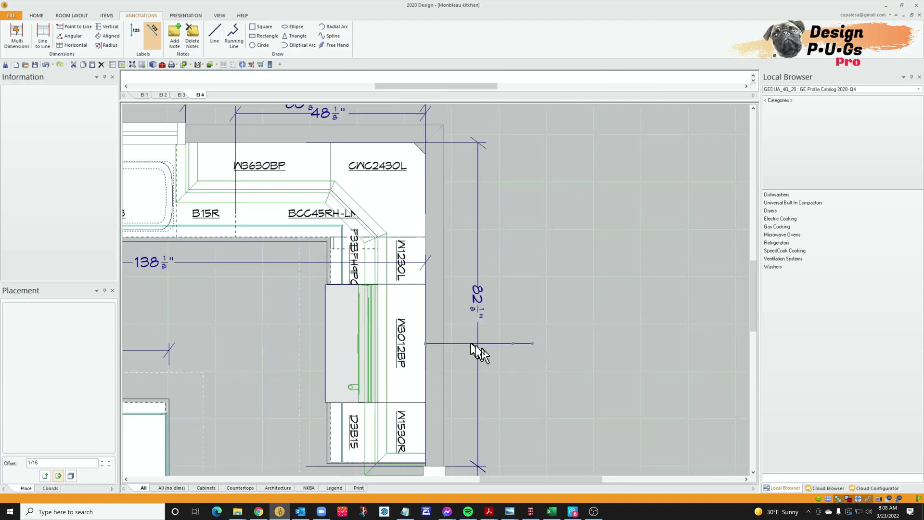
pyautogui.moveTo(501, 358); pyautogui.dragTo(538, 367, button='middle')
pyautogui.scroll(-1, 538, 367)
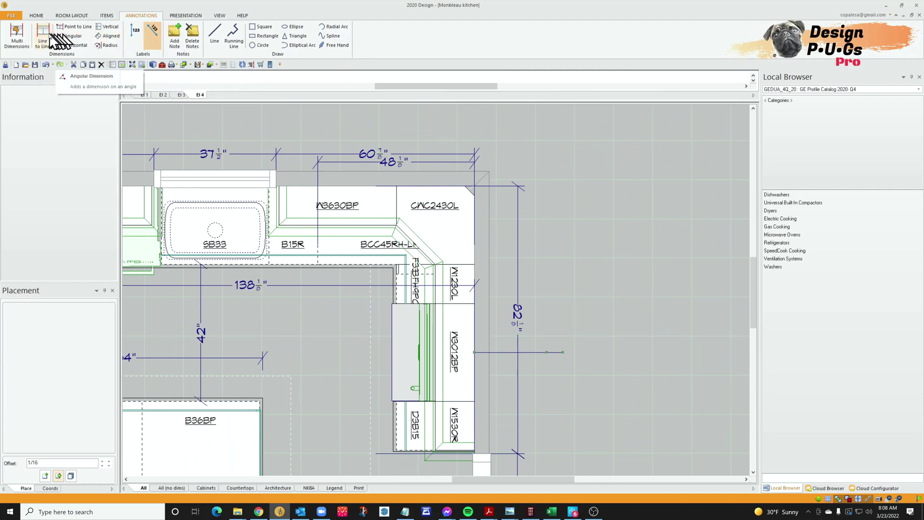
pyautogui.click(155, 35)
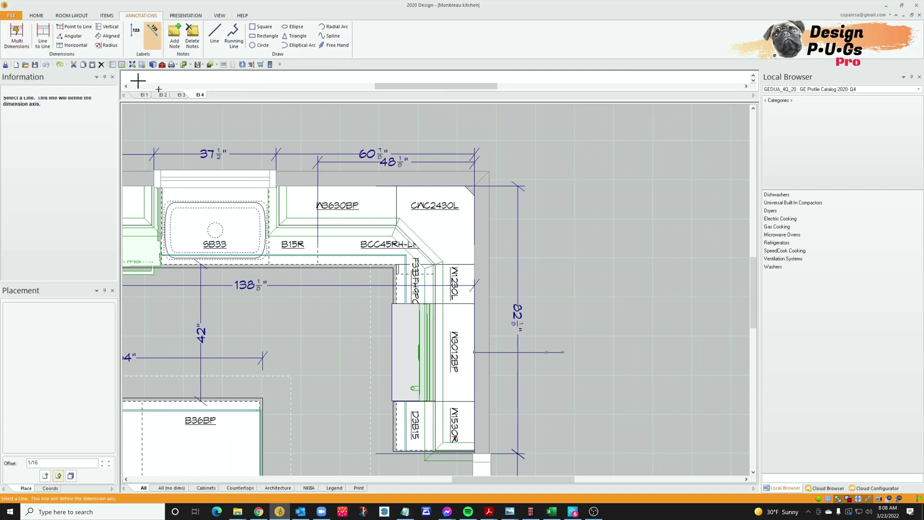
pyautogui.click(398, 185)
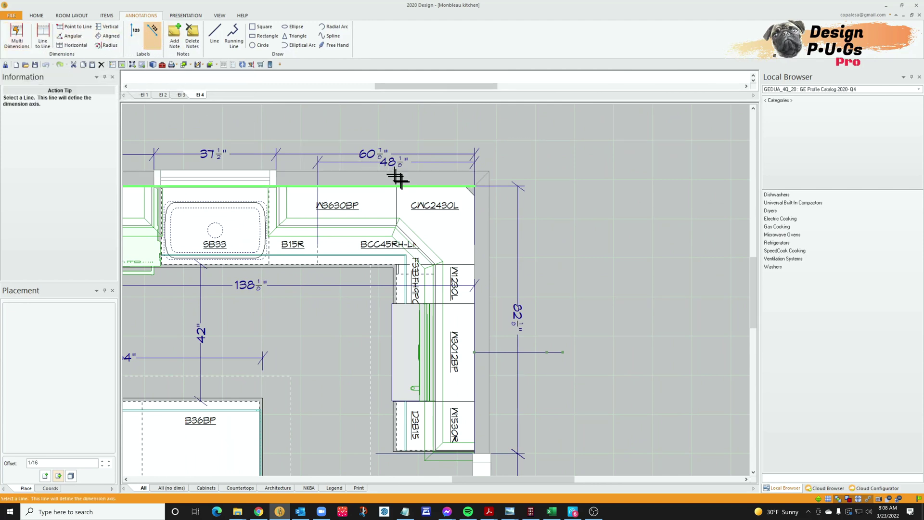
pyautogui.click(502, 351)
pyautogui.rightClick(502, 352)
pyautogui.click(546, 352)
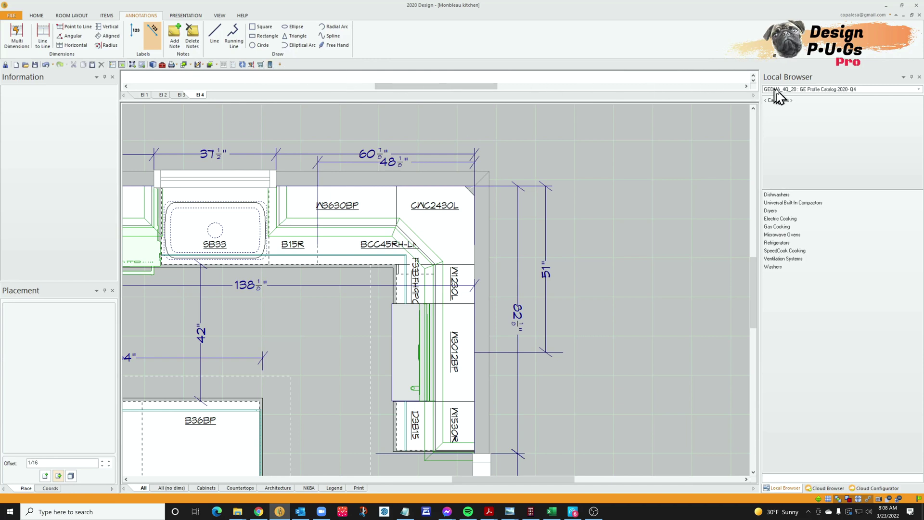
# Switch the catalog to ROOM_1 : Sample - Generic and open its Misc. Symbols category.
pyautogui.click(796, 90)
pyautogui.scroll(8, 814, 118)
pyautogui.scroll(1, 816, 122)
pyautogui.click(811, 128)
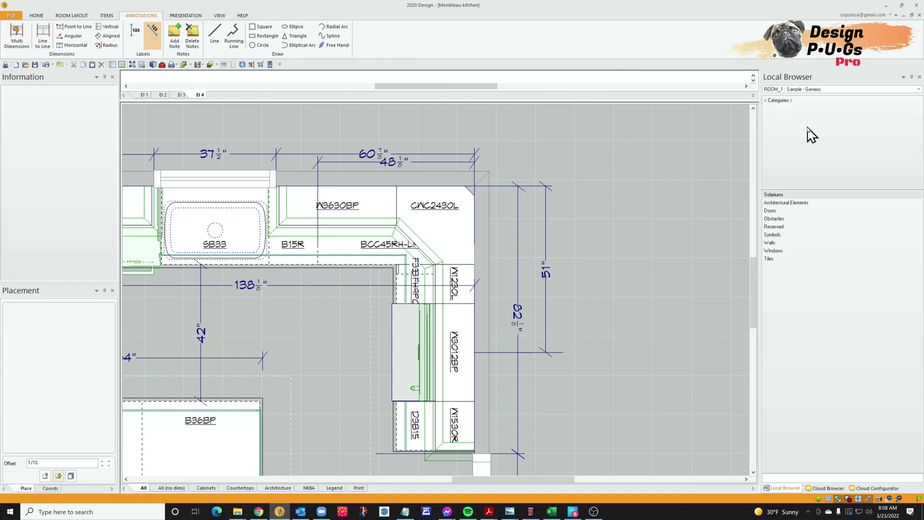
pyautogui.click(781, 235)
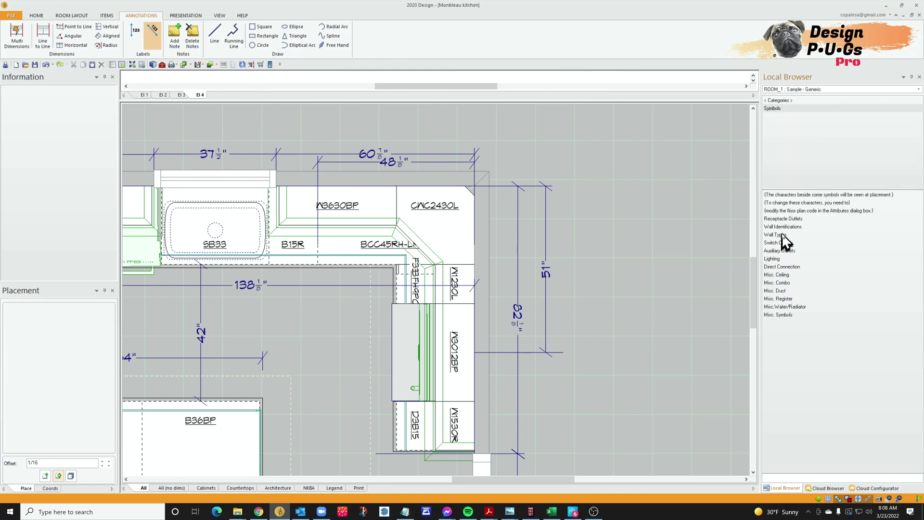
pyautogui.click(785, 315)
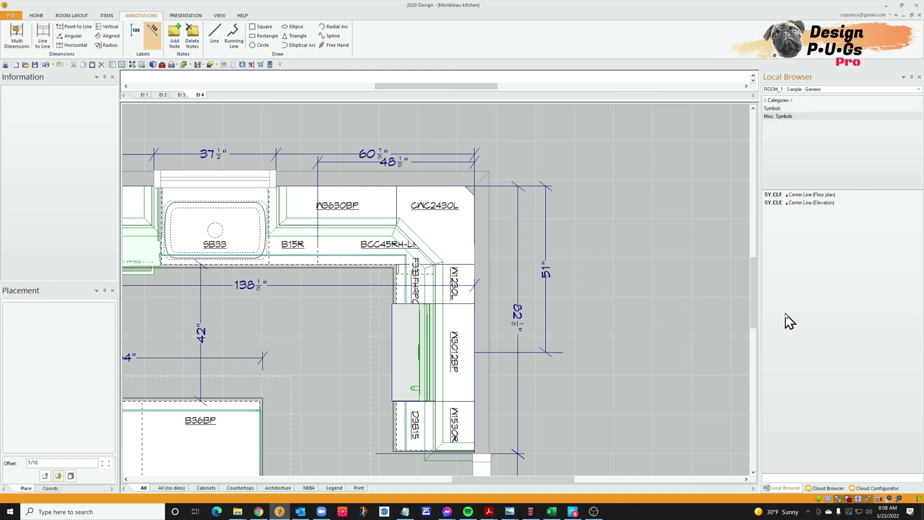
# Place the SY.CLF Center Line (Floor plan) symbol, rotated to 270°, near the outer end of the range's center line.
pyautogui.click(806, 195)
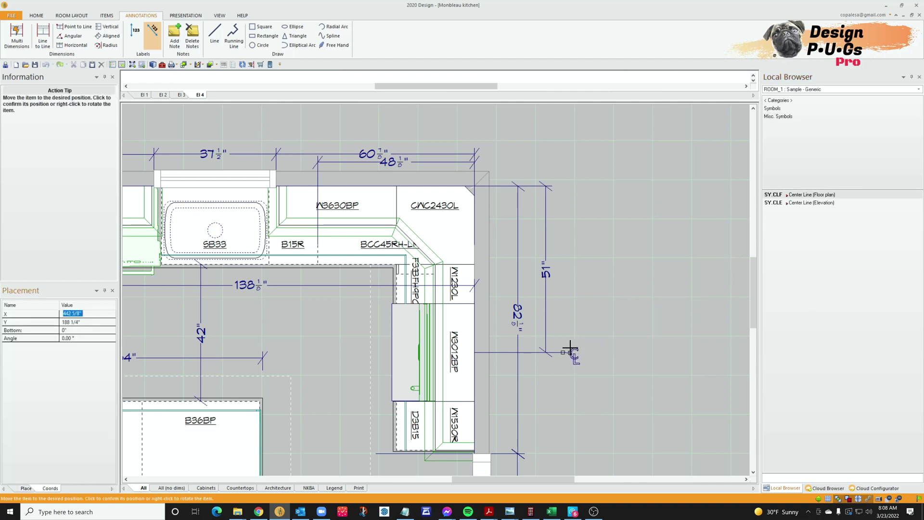
pyautogui.rightClick(593, 340)
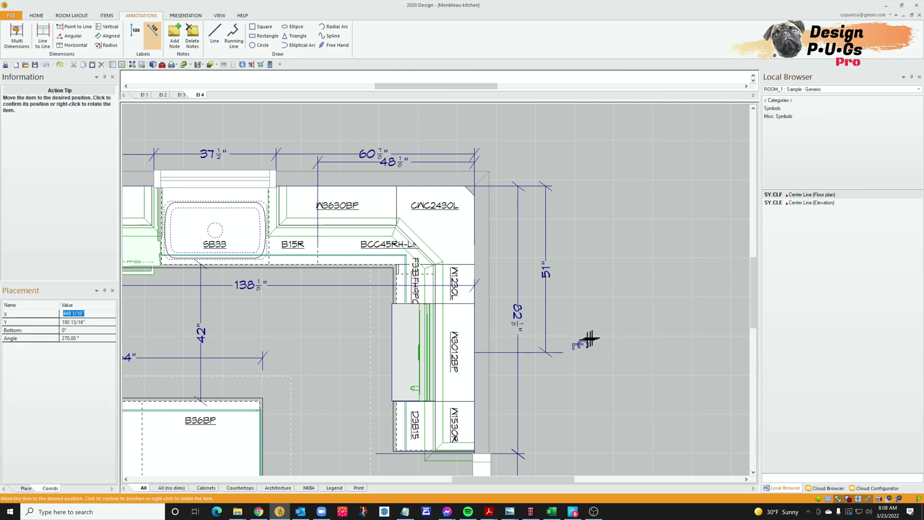
pyautogui.click(567, 345)
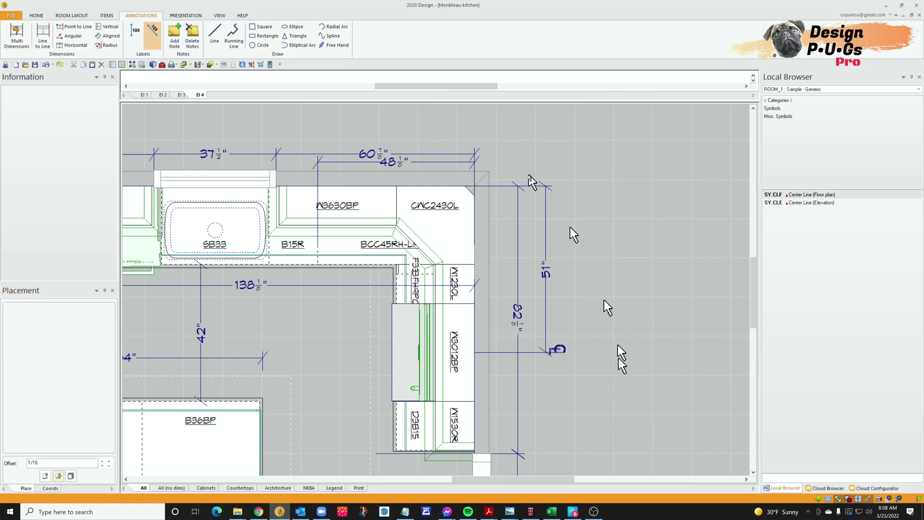
# Enlarge the elevation view and display elevation El 1, framed on the refrigerator and the door opening beside it.
pyautogui.moveTo(308, 99); pyautogui.dragTo(311, 332)
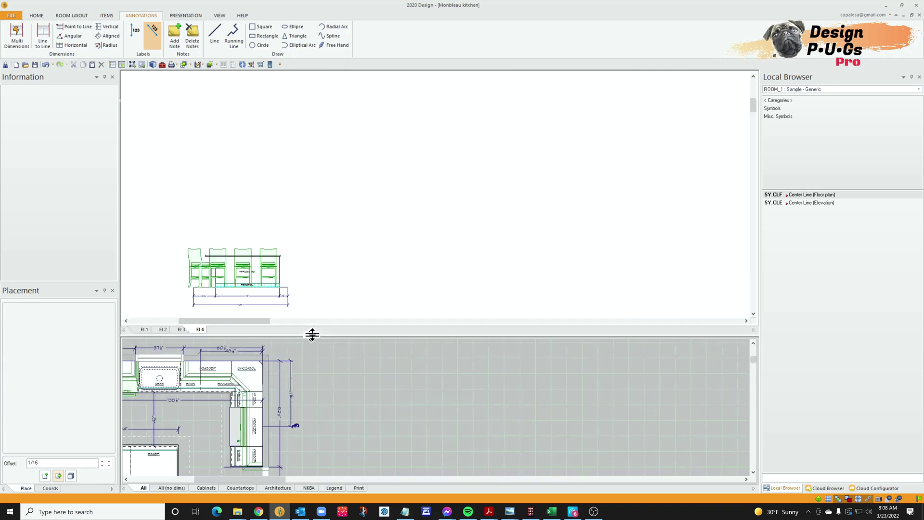
pyautogui.click(143, 329)
pyautogui.scroll(4, 577, 231)
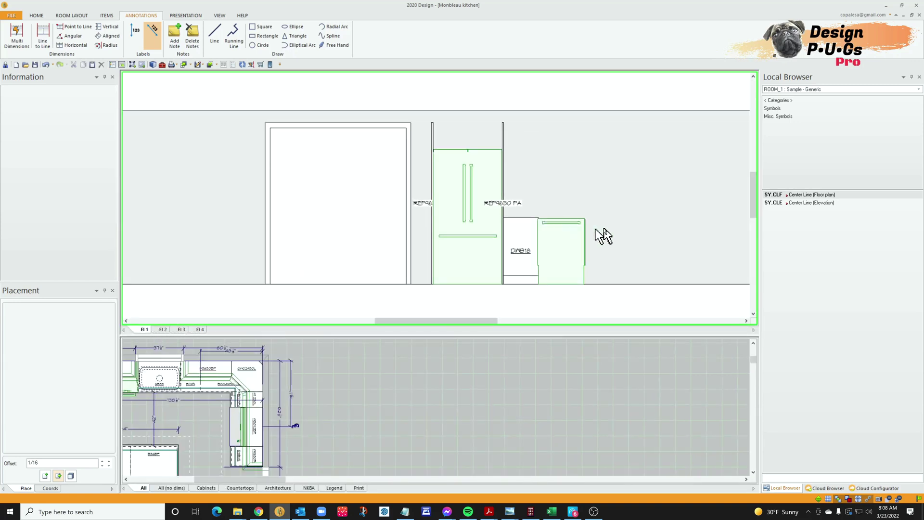
pyautogui.scroll(-3, 529, 252)
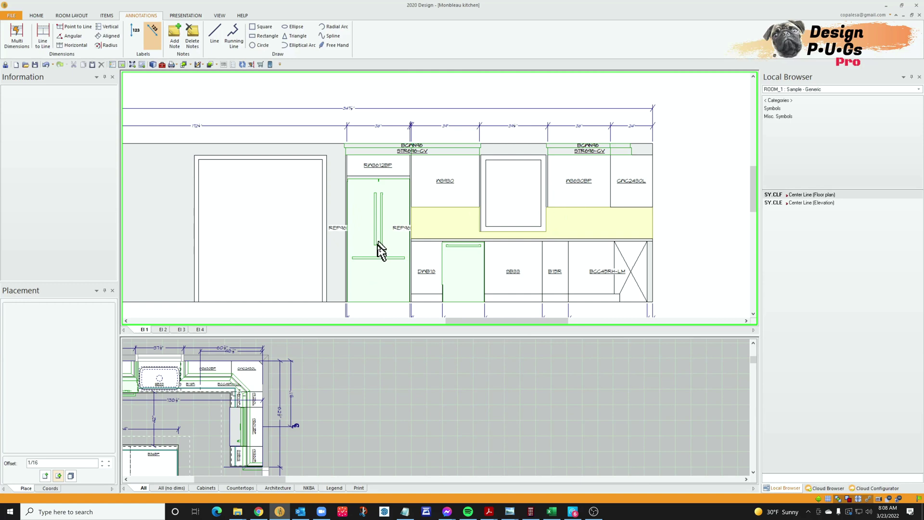
pyautogui.moveTo(382, 225); pyautogui.dragTo(375, 210, button='middle')
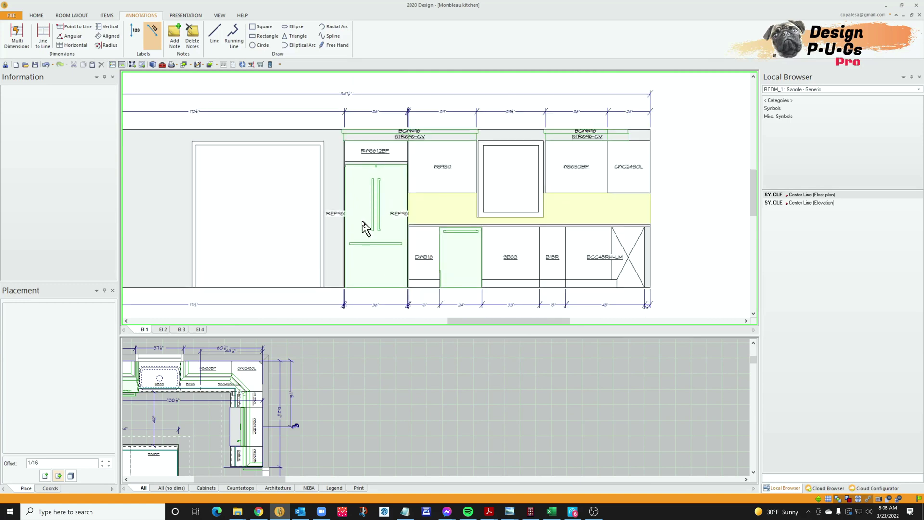
# Draw a vertical line about 14 inches long straight down from the midpoint of the refrigerator's bottom edge.
pyautogui.click(369, 224)
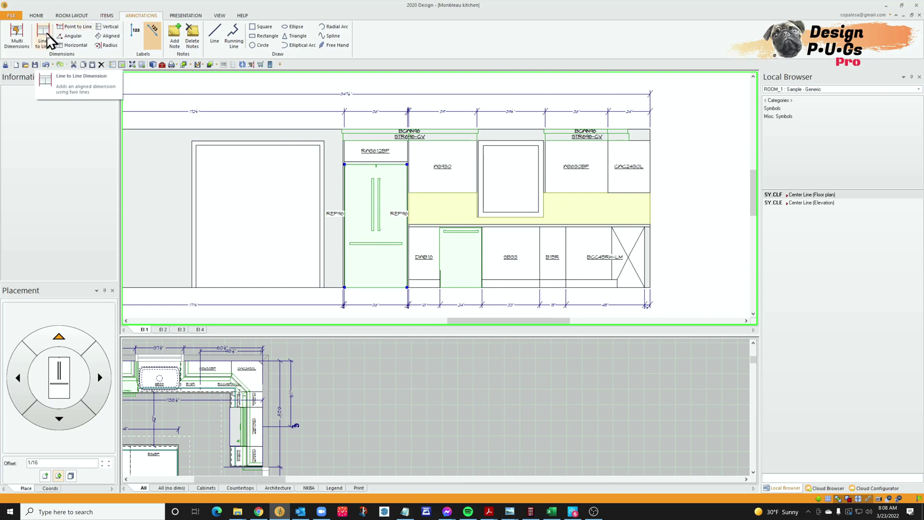
pyautogui.click(214, 34)
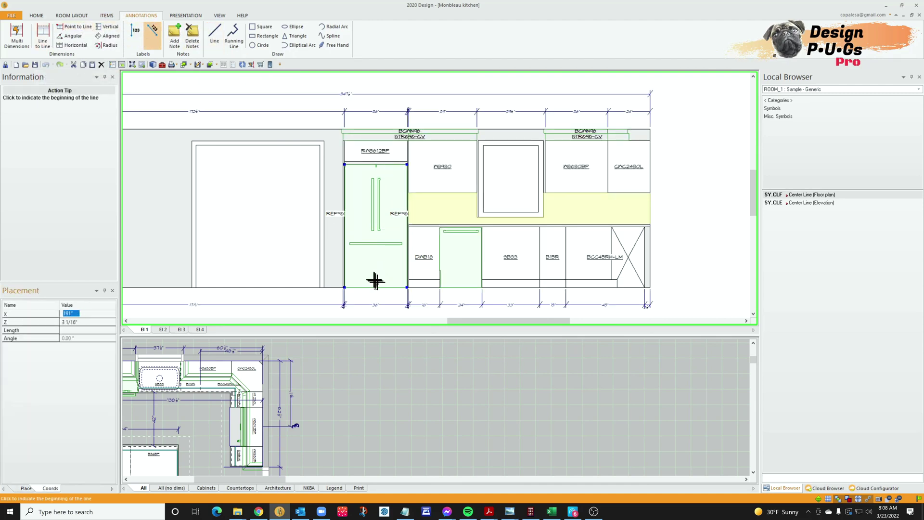
pyautogui.click(377, 285)
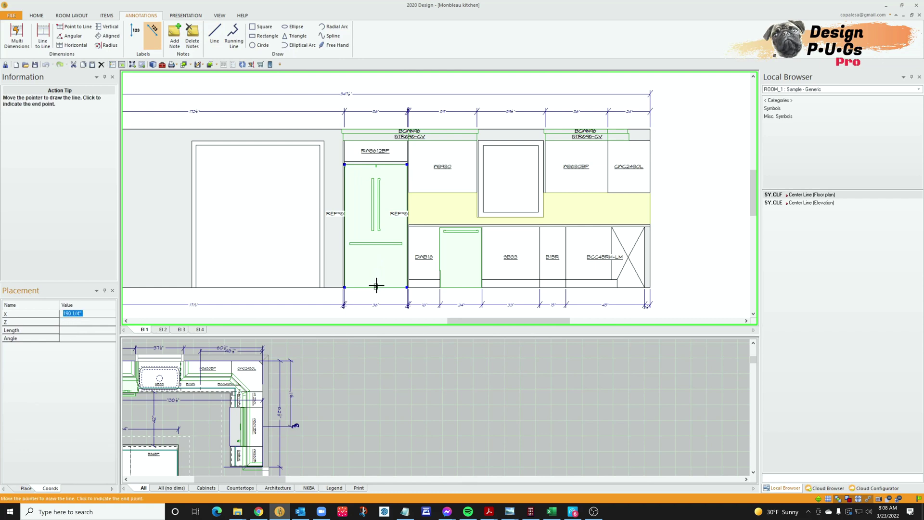
pyautogui.click(380, 312)
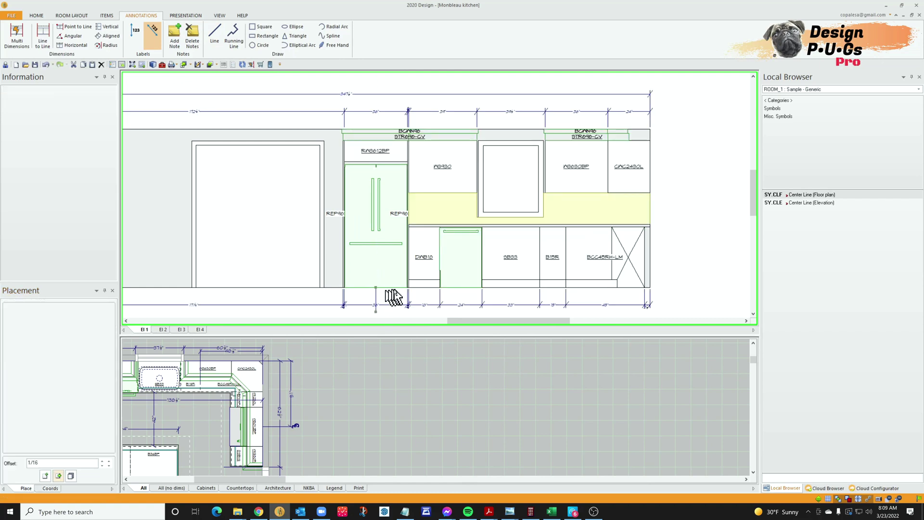
# Dimension from the door opening's outer casing edge to the refrigerator's center line, placing it below the existing base dimensions.
pyautogui.scroll(-2, 401, 288)
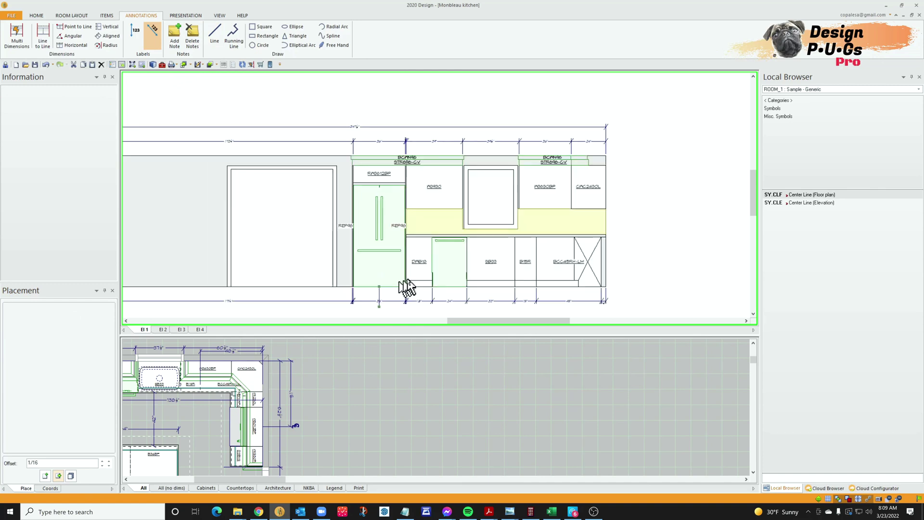
pyautogui.scroll(2, 408, 288)
pyautogui.scroll(-2, 379, 264)
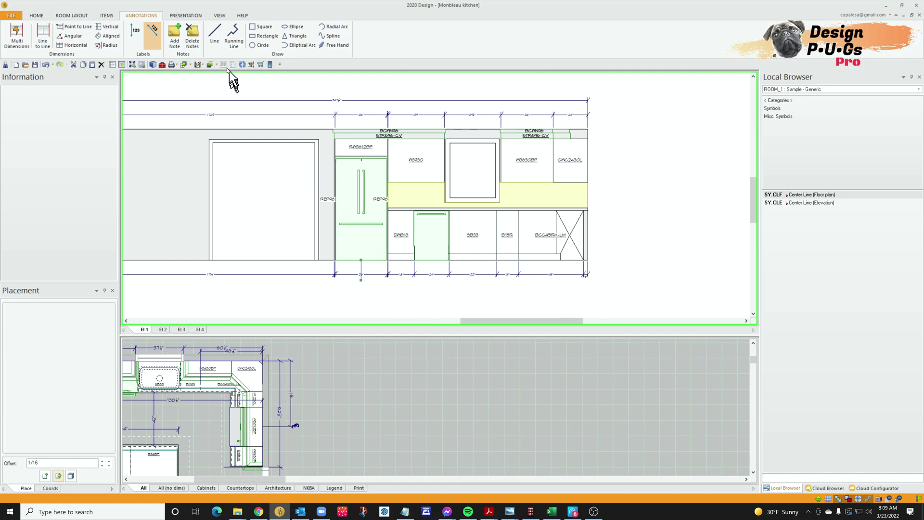
pyautogui.click(17, 38)
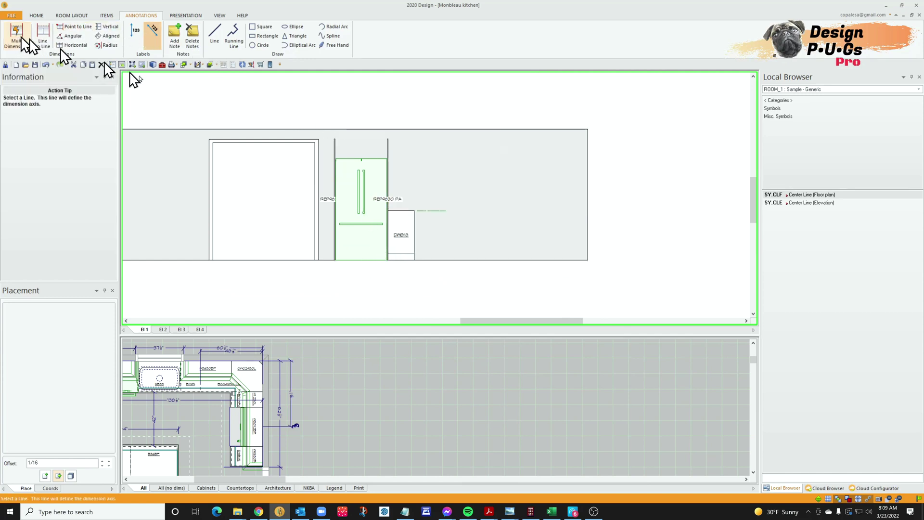
pyautogui.click(318, 196)
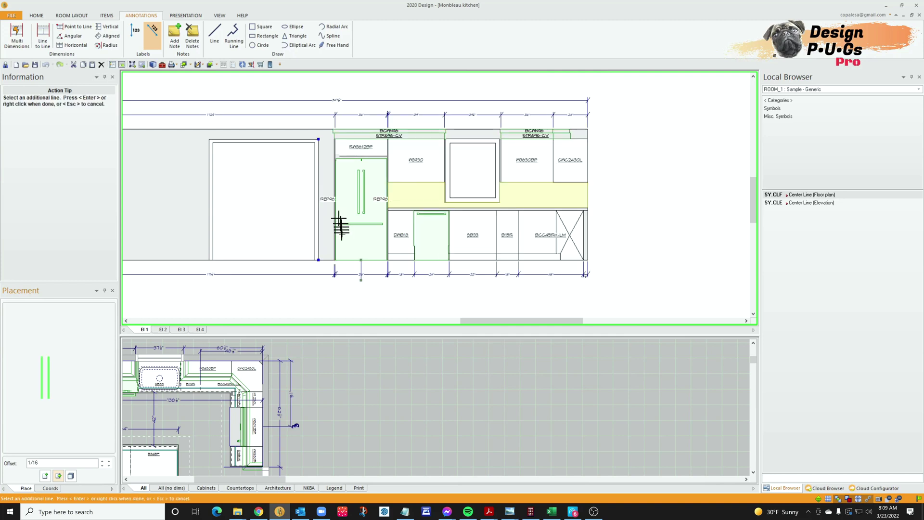
pyautogui.rightClick(359, 267)
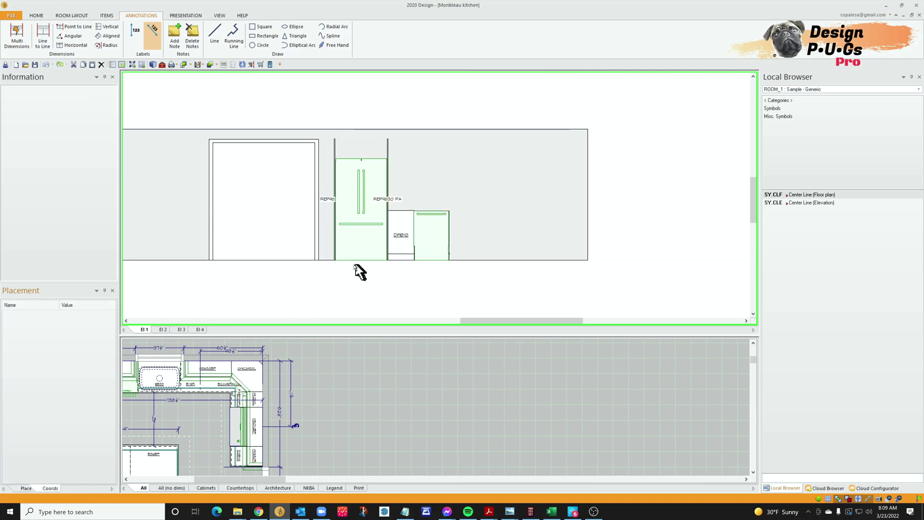
pyautogui.click(362, 291)
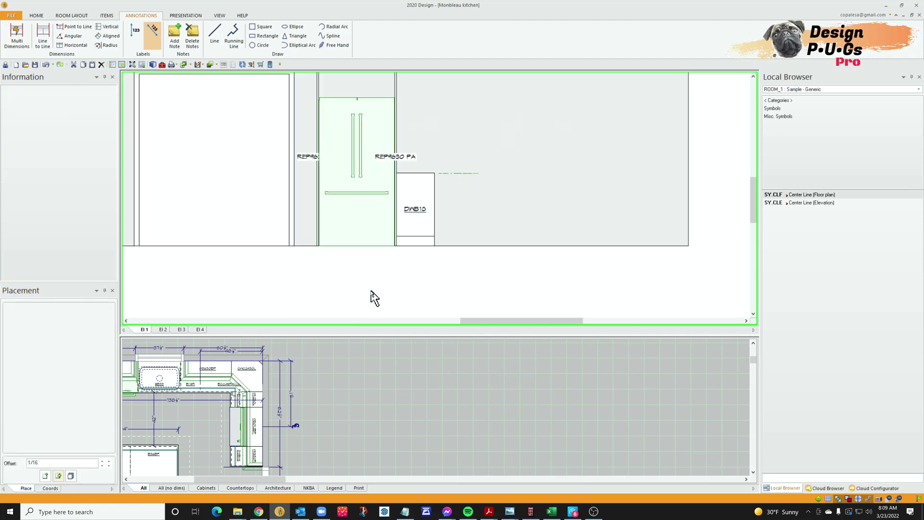
# Place the SY.CLE Center Line (Elevation) symbol at the lower end of the refrigerator's center line.
pyautogui.scroll(-2, 374, 298)
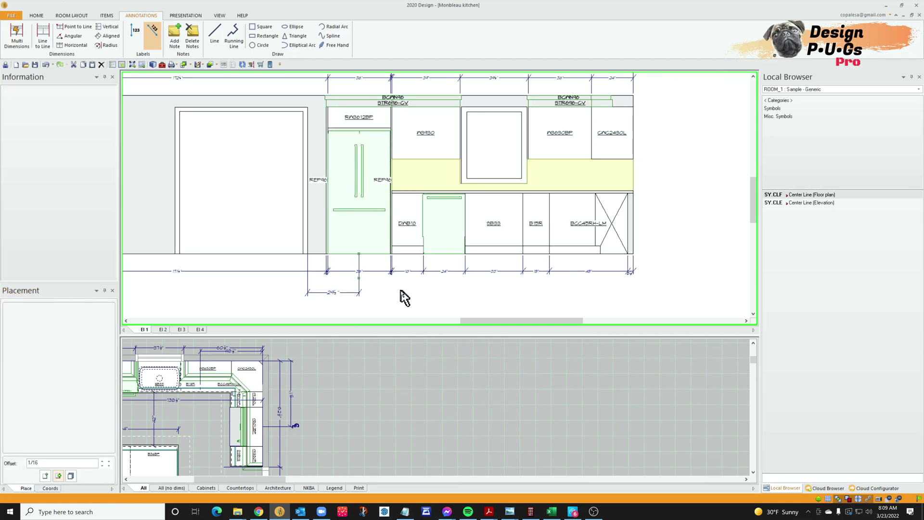
pyautogui.click(826, 204)
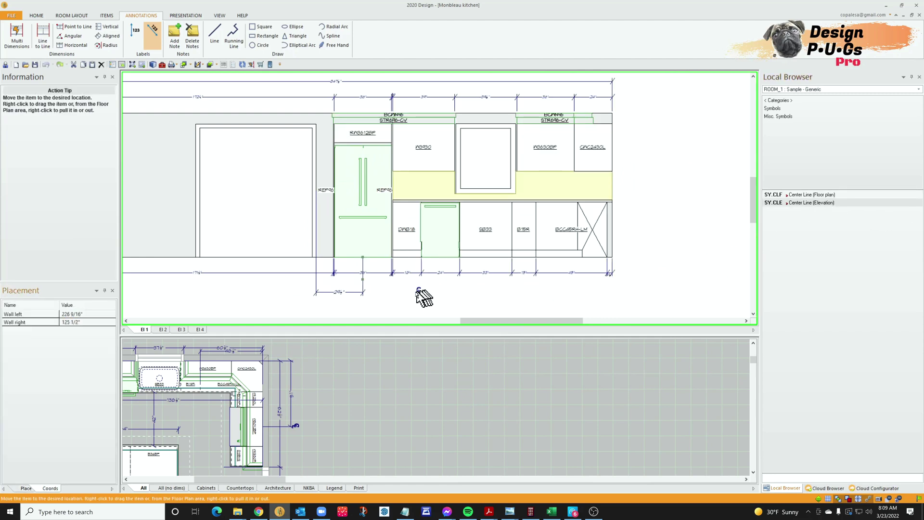
pyautogui.click(366, 291)
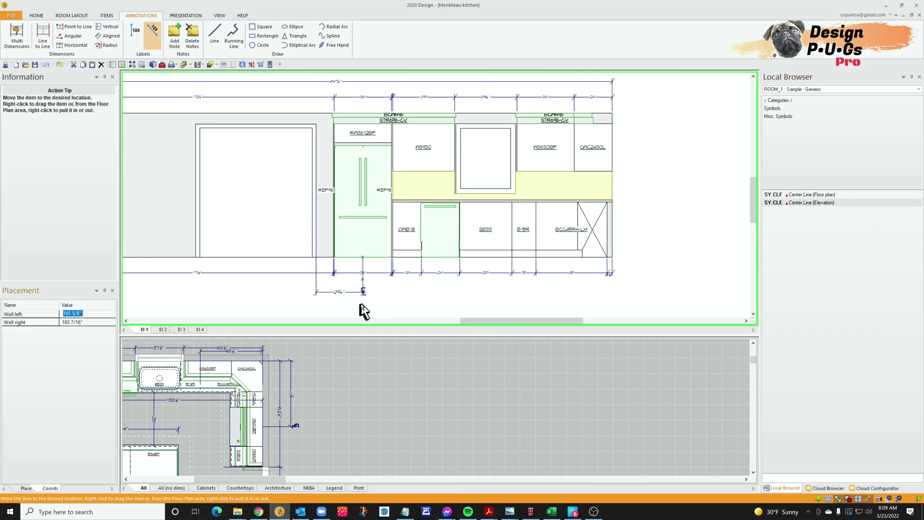
pyautogui.click(362, 289)
pyautogui.click(361, 291)
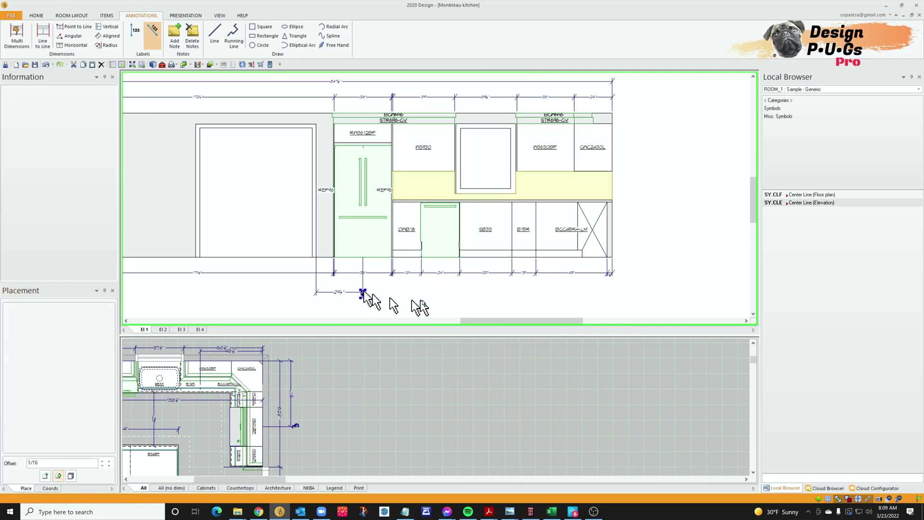